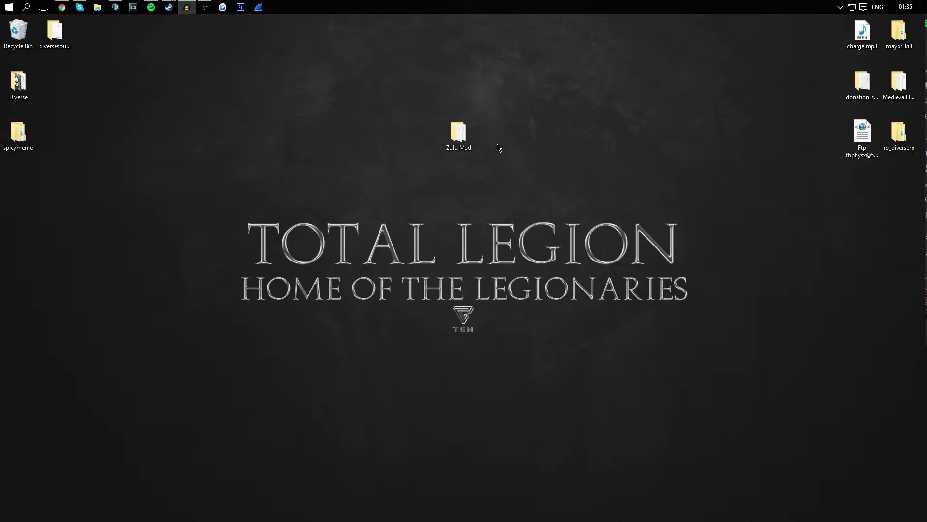
Step: Bring up the Zulu mod download thread in the browser and scroll through it
{"action": "mouse_move", "coordinate": [460, 139]}
{"action": "left_mouse_down"}
{"action": "mouse_move", "coordinate": [421, 121]}
{"action": "mouse_move", "coordinate": [464, 159]}
{"action": "mouse_move", "coordinate": [445, 110]}
{"action": "mouse_move", "coordinate": [455, 140]}
{"action": "left_mouse_up"}
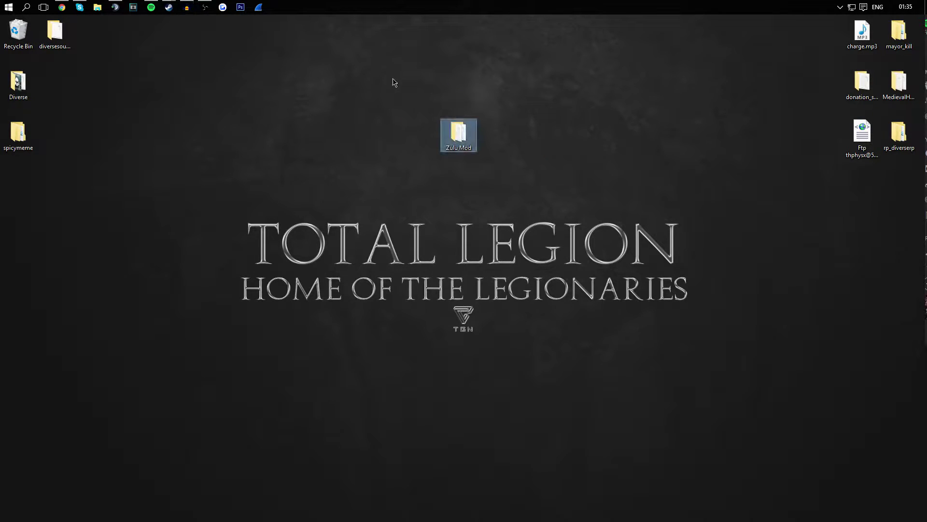
{"action": "mouse_move", "coordinate": [391, 79]}
{"action": "left_mouse_down"}
{"action": "mouse_move", "coordinate": [524, 222]}
{"action": "mouse_move", "coordinate": [397, 73]}
{"action": "left_mouse_up"}
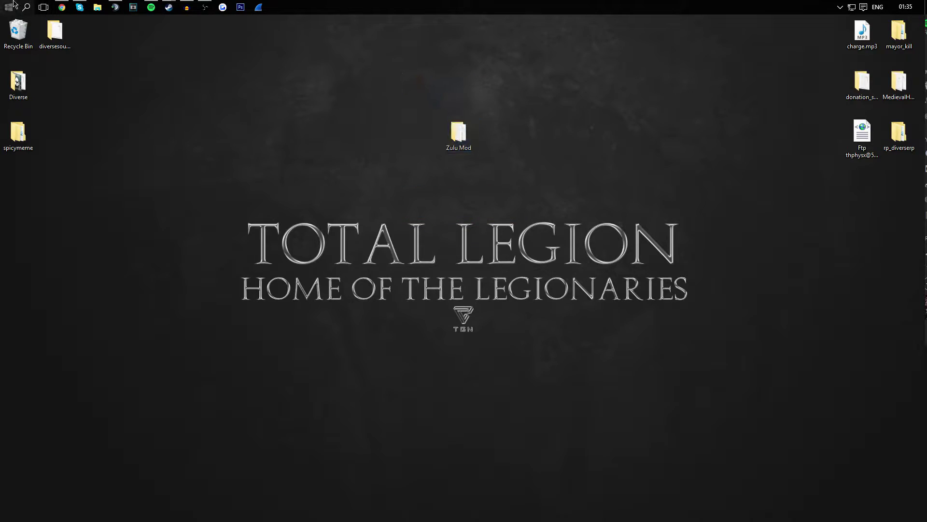
{"action": "left_click", "coordinate": [62, 7]}
{"action": "scroll", "coordinate": [253, 201], "scroll_direction": "down", "scroll_amount": 1}
{"action": "scroll", "coordinate": [253, 202], "scroll_direction": "down", "scroll_amount": 1}
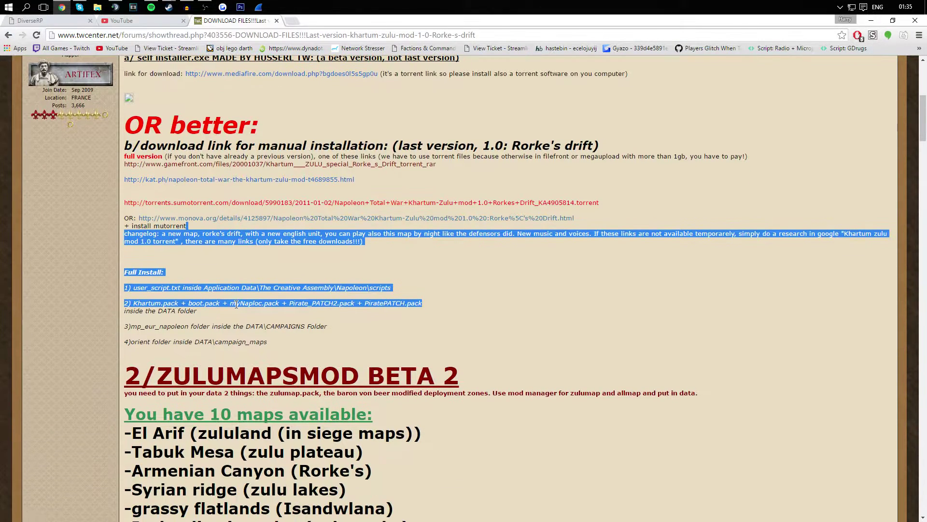
{"action": "left_click", "coordinate": [189, 216]}
{"action": "scroll", "coordinate": [111, 106], "scroll_direction": "up", "scroll_amount": 3}
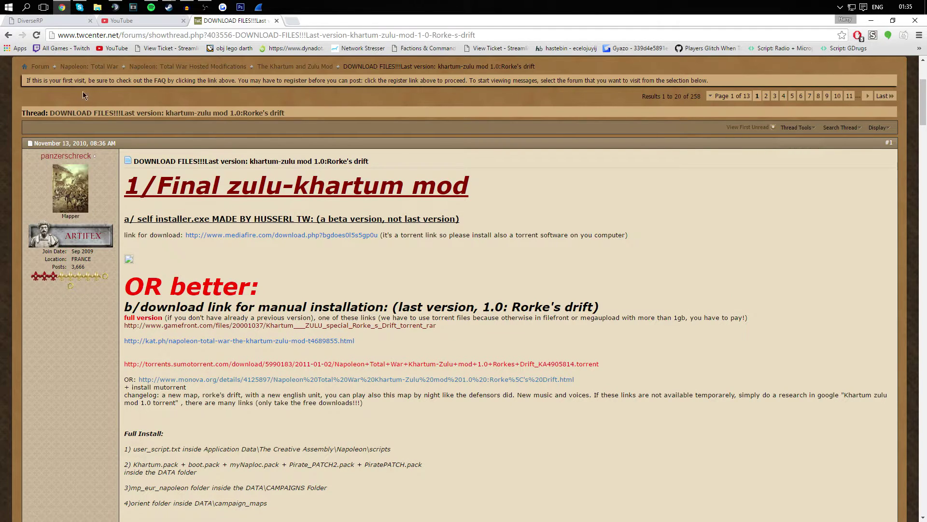
{"action": "scroll", "coordinate": [65, 145], "scroll_direction": "up", "scroll_amount": 3}
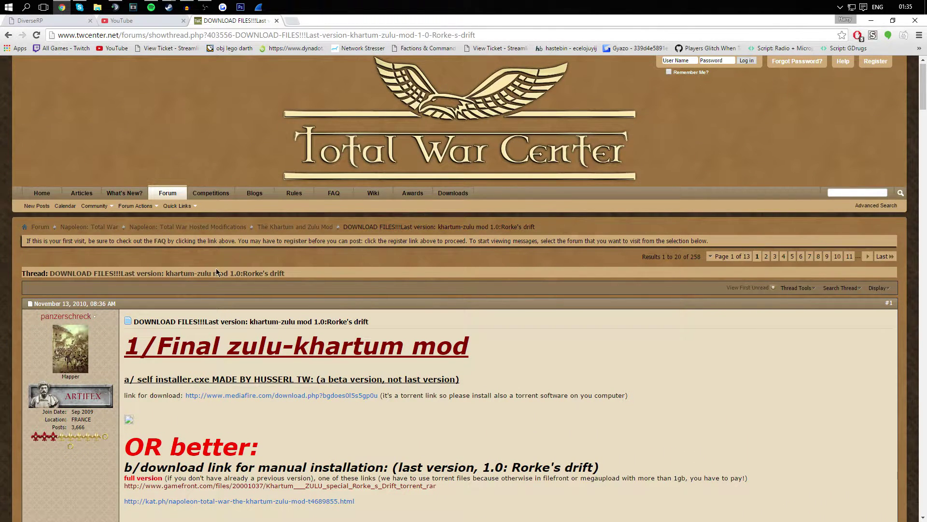
{"action": "scroll", "coordinate": [216, 271], "scroll_direction": "down", "scroll_amount": 3}
Step: Highlight the self-installer link, the user_script and DATA folder install steps, and the kat.ph link
{"action": "left_click_drag", "start_coordinate": [176, 236], "coordinate": [450, 231]}
{"action": "left_click", "coordinate": [567, 250]}
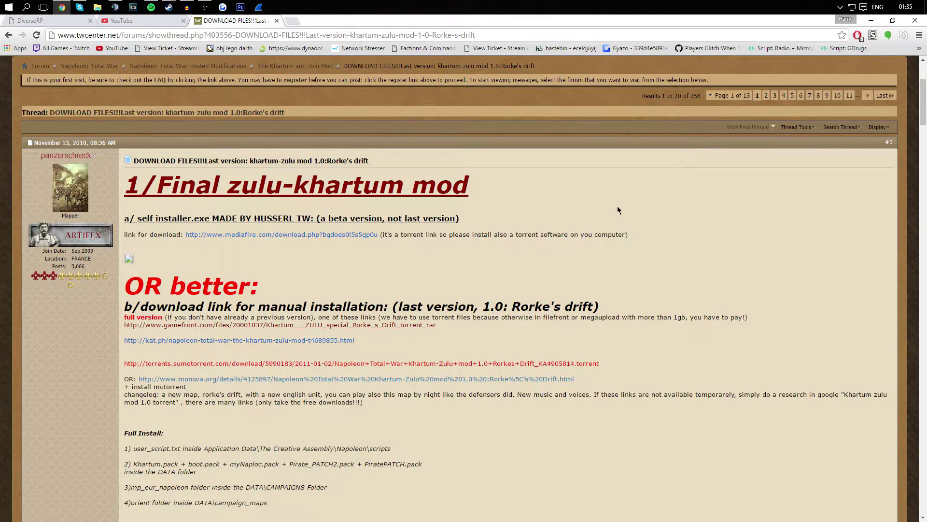
{"action": "scroll", "coordinate": [619, 210], "scroll_direction": "down", "scroll_amount": 2}
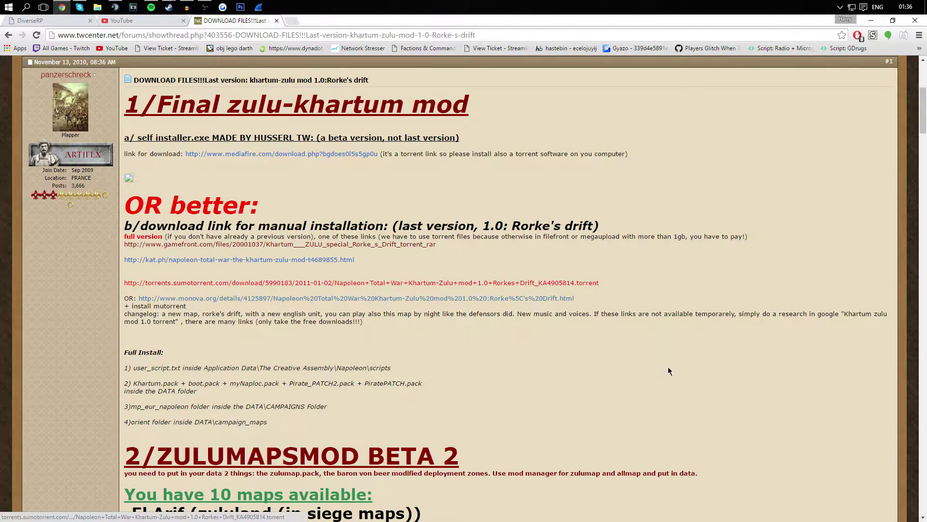
{"action": "left_click_drag", "start_coordinate": [668, 366], "coordinate": [175, 352]}
{"action": "left_click_drag", "start_coordinate": [124, 382], "coordinate": [290, 393]}
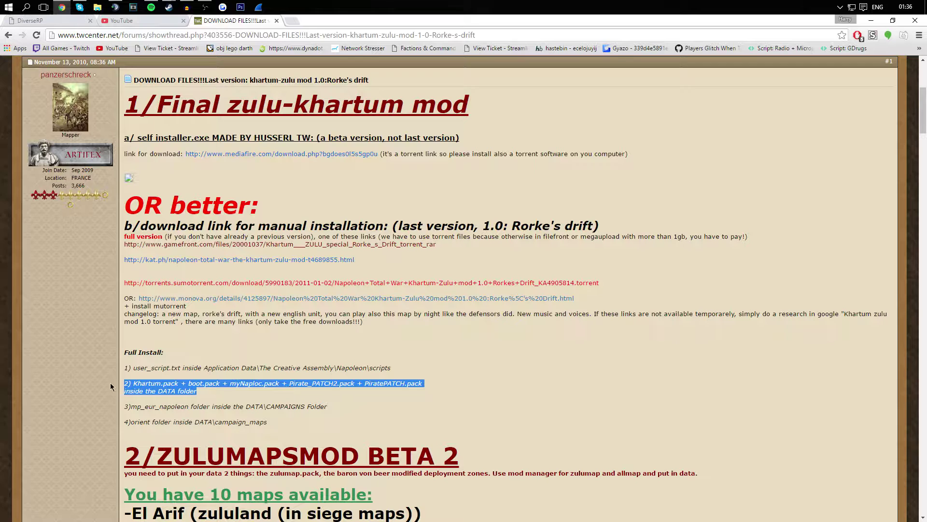
{"action": "left_click_drag", "start_coordinate": [139, 274], "coordinate": [473, 237]}
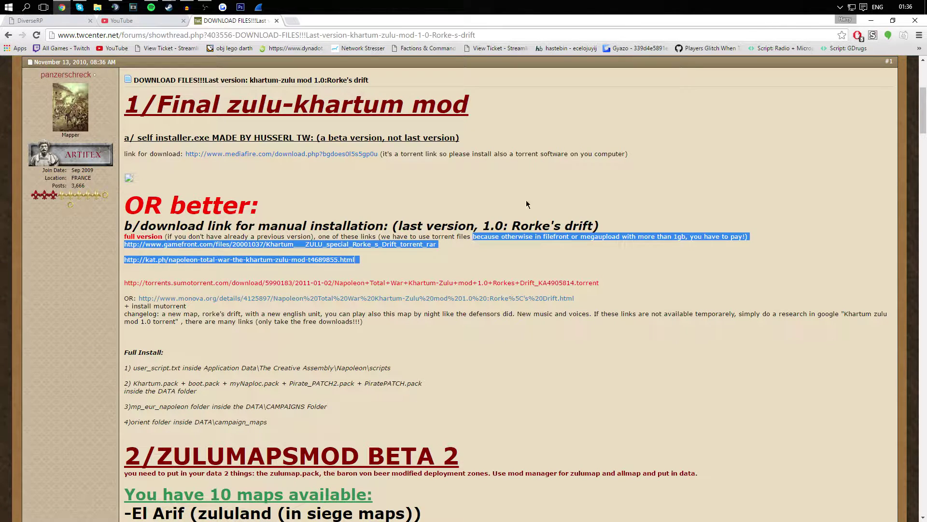
Step: Minimize the browser and open the Zulu Mod folder on the desktop
{"action": "left_click", "coordinate": [870, 20]}
{"action": "mouse_move", "coordinate": [476, 129]}
{"action": "left_mouse_down"}
{"action": "mouse_move", "coordinate": [478, 138]}
{"action": "mouse_move", "coordinate": [450, 131]}
{"action": "mouse_move", "coordinate": [460, 132]}
{"action": "left_mouse_up"}
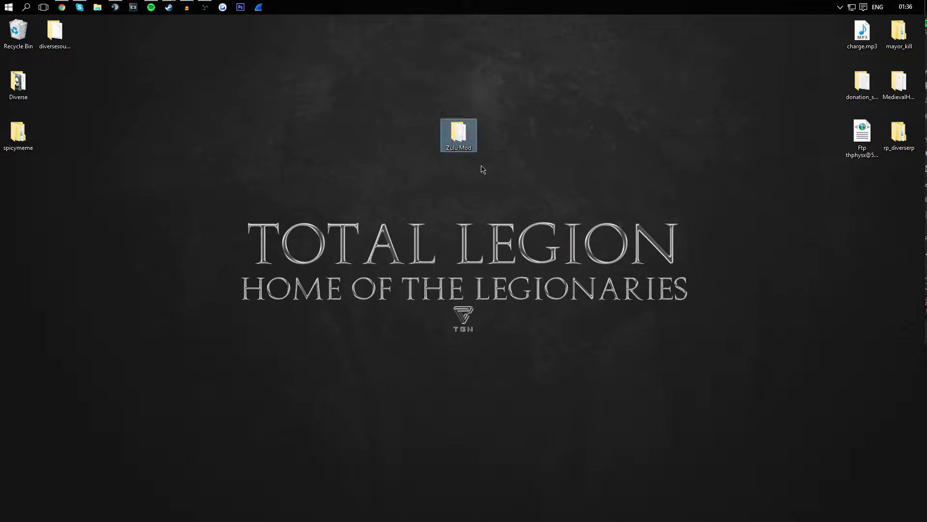
{"action": "left_click_drag", "start_coordinate": [531, 248], "coordinate": [390, 118]}
{"action": "left_click_drag", "start_coordinate": [448, 143], "coordinate": [469, 146]}
{"action": "double_click", "coordinate": [466, 144]}
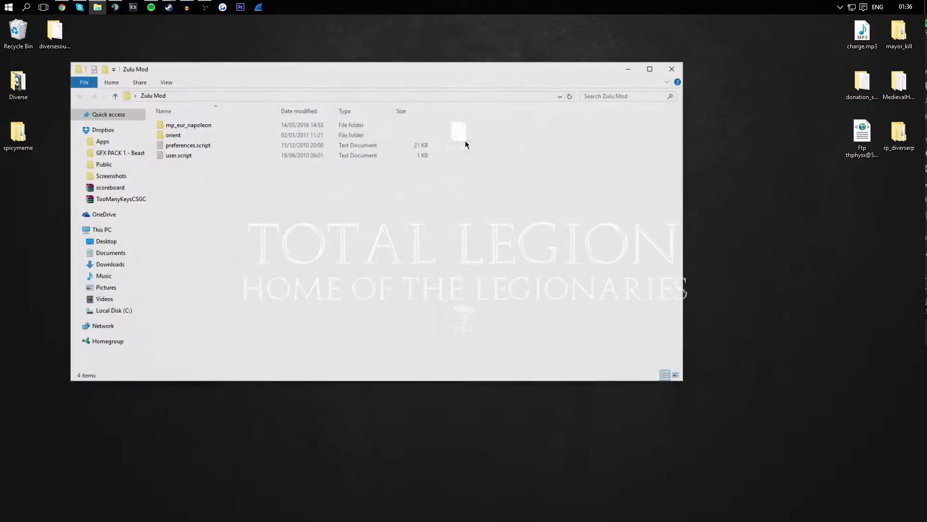
Step: Select the four mod items and move the Zulu Mod window lower on screen
{"action": "left_click_drag", "start_coordinate": [384, 308], "coordinate": [237, 115]}
{"action": "left_click_drag", "start_coordinate": [236, 61], "coordinate": [386, 94]}
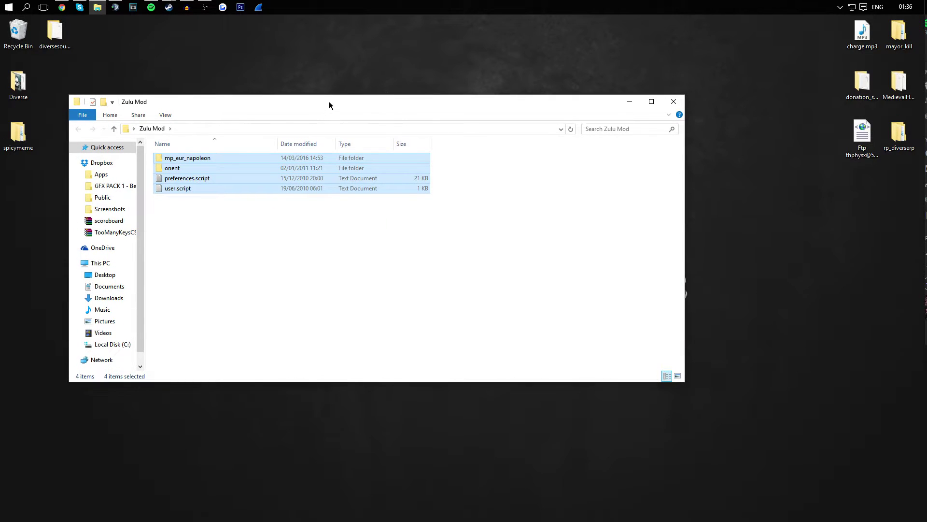
{"action": "left_click_drag", "start_coordinate": [329, 106], "coordinate": [367, 166]}
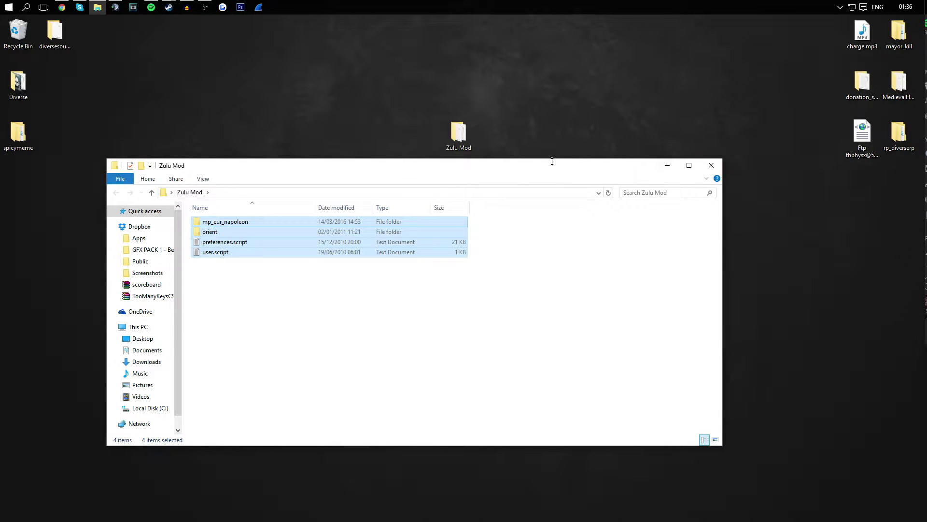
{"action": "left_click_drag", "start_coordinate": [532, 155], "coordinate": [505, 174]}
{"action": "left_click", "coordinate": [510, 300]}
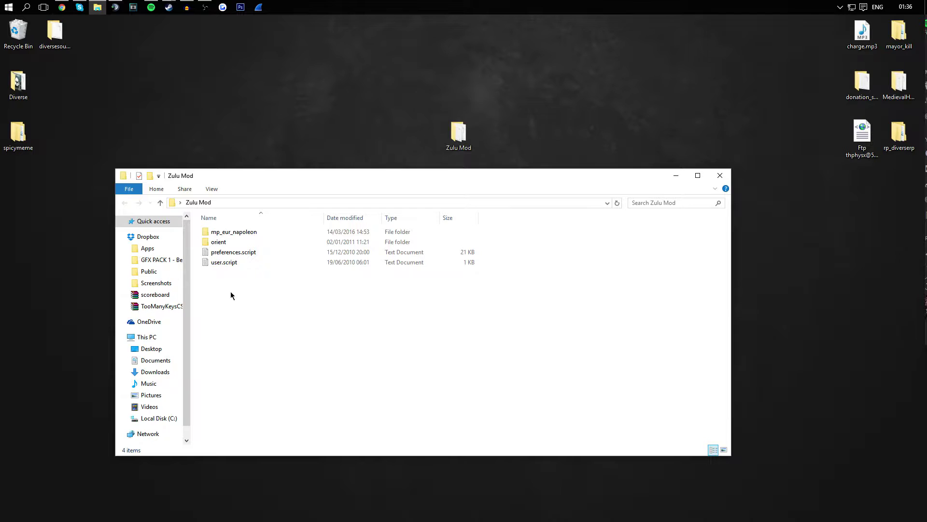
Step: Make the Zulu Mod window taller and larger, and reselect all four mod items
{"action": "left_click_drag", "start_coordinate": [387, 170], "coordinate": [399, 102]}
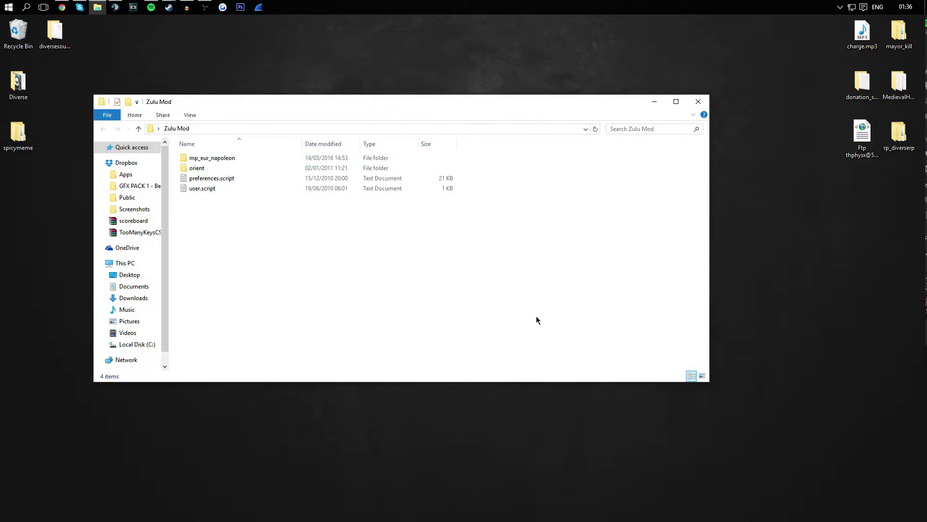
{"action": "left_click_drag", "start_coordinate": [536, 320], "coordinate": [319, 204]}
{"action": "left_click_drag", "start_coordinate": [287, 103], "coordinate": [292, 143]}
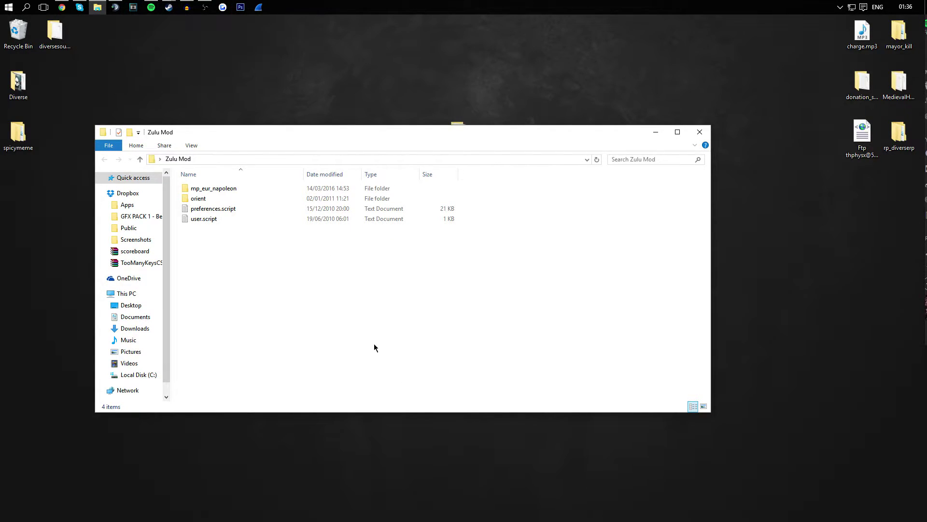
{"action": "left_click_drag", "start_coordinate": [376, 345], "coordinate": [647, 311]}
{"action": "left_click_drag", "start_coordinate": [367, 323], "coordinate": [225, 180]}
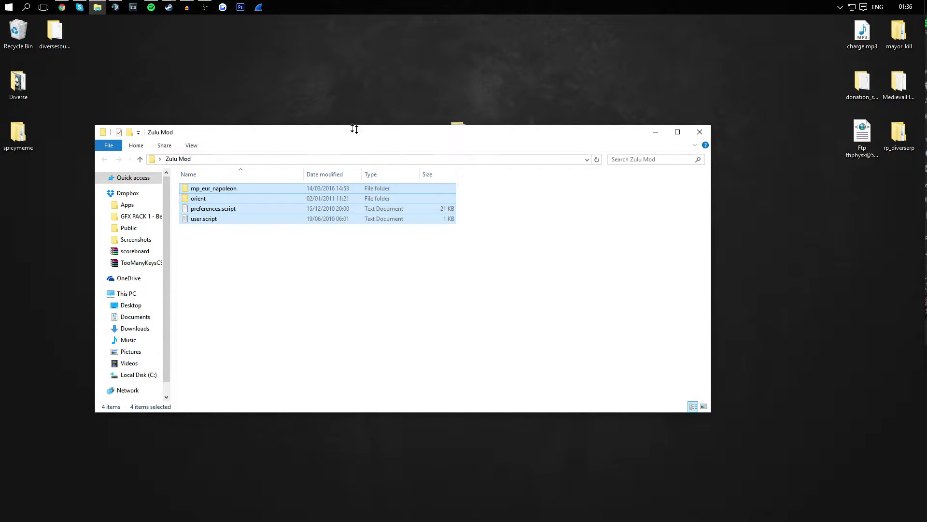
{"action": "left_click_drag", "start_coordinate": [354, 129], "coordinate": [535, 137]}
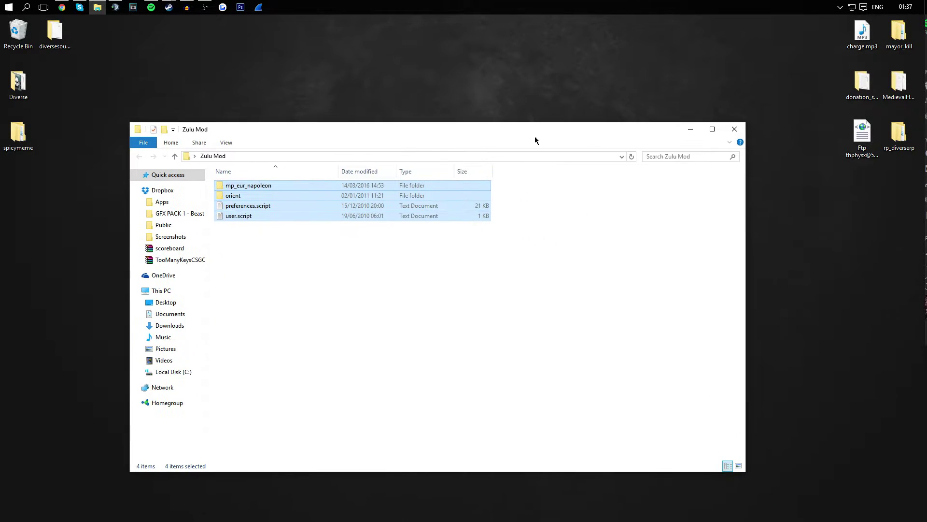
Step: Open the AppData Roaming folder by entering %appdata% in Run
{"action": "left_click", "coordinate": [692, 129]}
{"action": "left_click", "coordinate": [27, 6]}
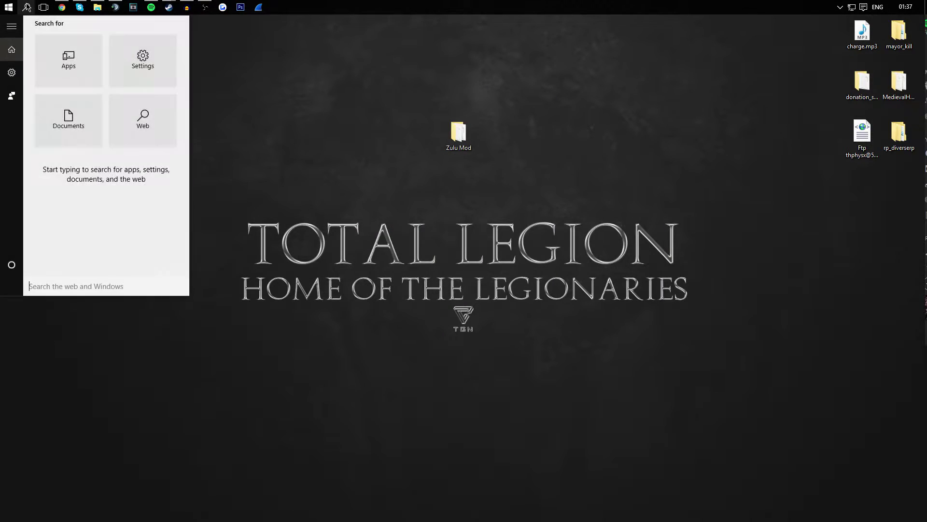
{"action": "type", "text": "run"}
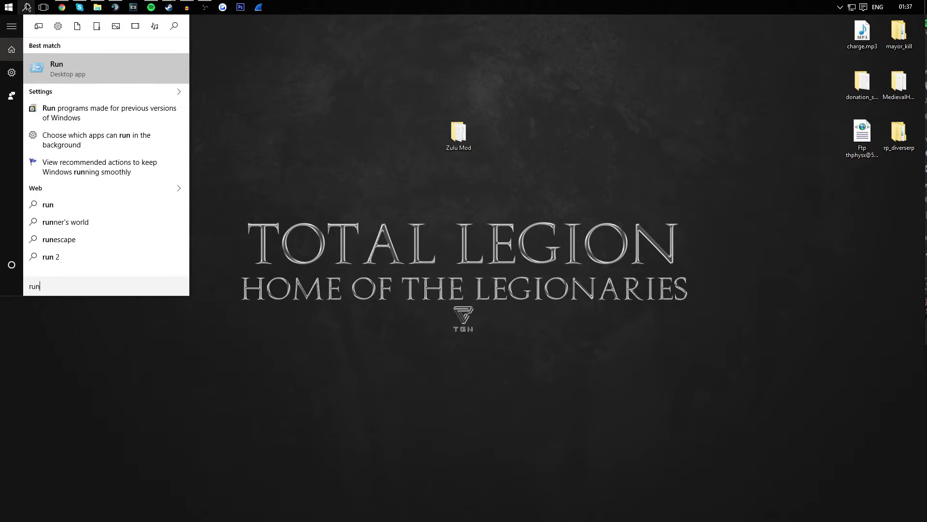
{"action": "left_click", "coordinate": [80, 77]}
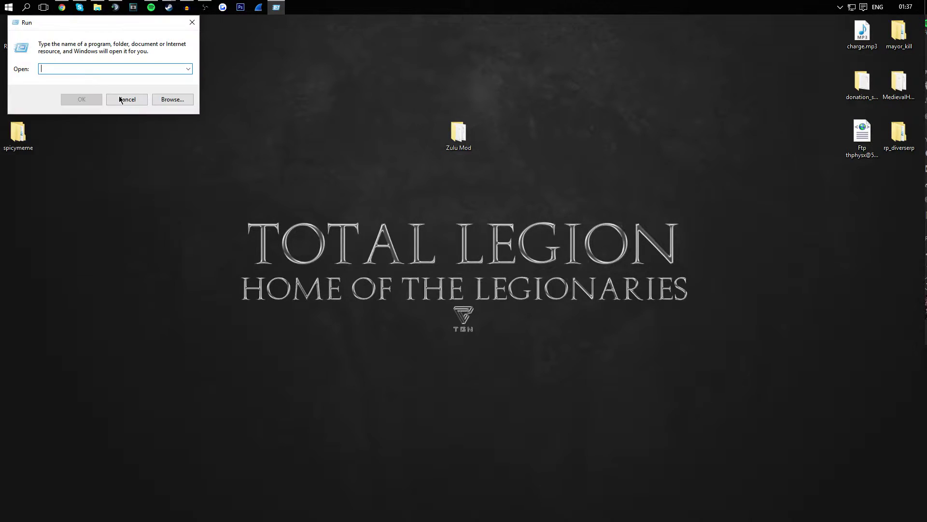
{"action": "type", "text": "%appdat"}
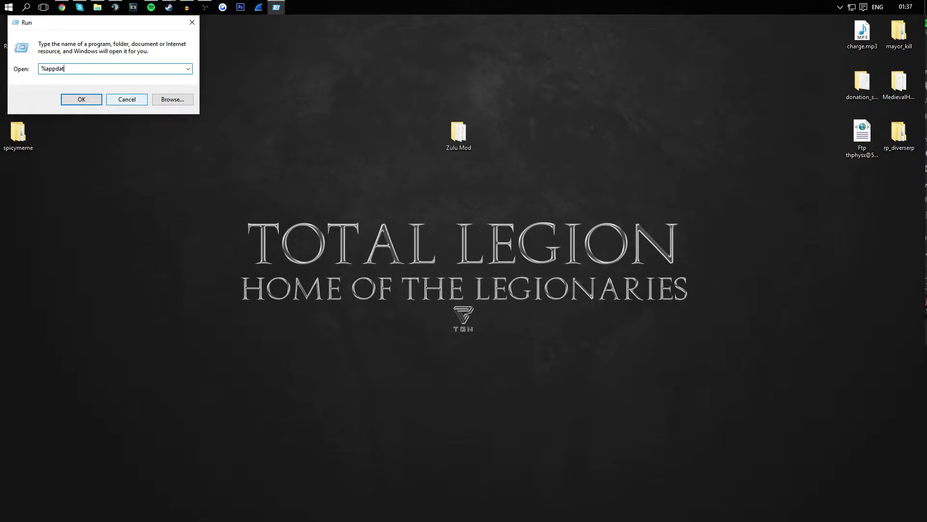
{"action": "type", "text": "a%"}
{"action": "key", "text": "Return"}
Step: Navigate into The Creative Assembly > Napoleon > scripts
{"action": "scroll", "coordinate": [315, 289], "scroll_direction": "down", "scroll_amount": 8}
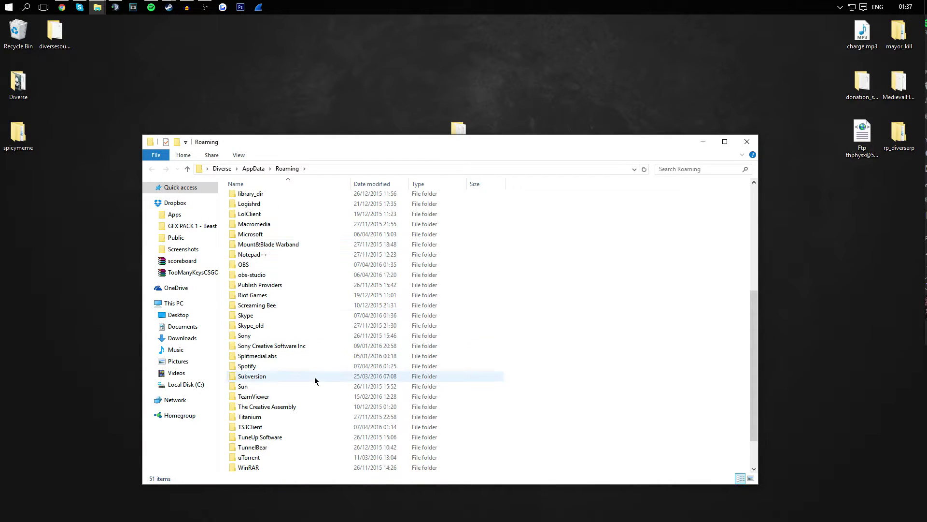
{"action": "left_click", "coordinate": [250, 409]}
{"action": "double_click", "coordinate": [250, 409]}
{"action": "double_click", "coordinate": [261, 199]}
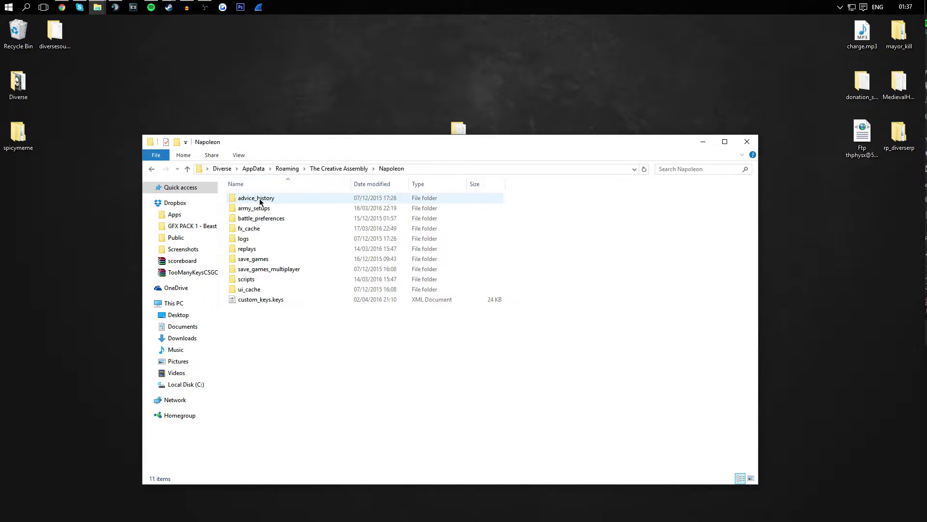
{"action": "double_click", "coordinate": [246, 278]}
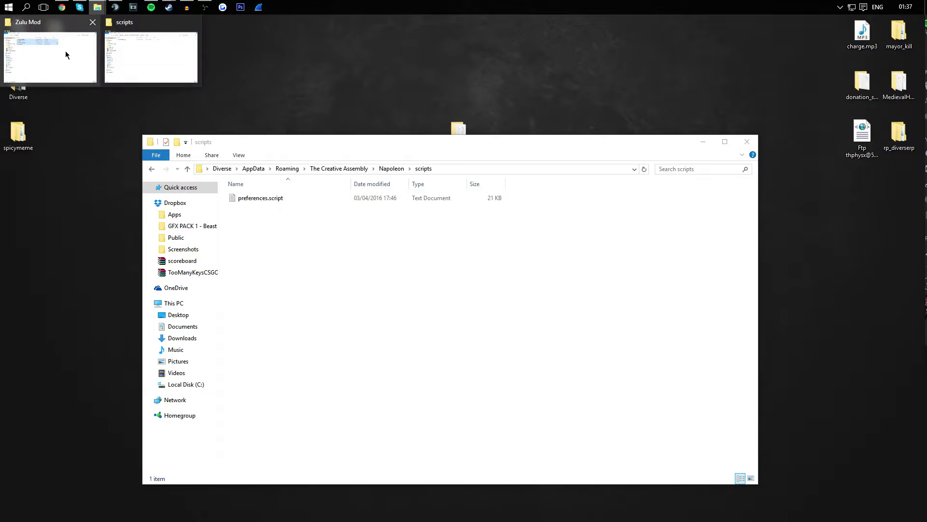
Step: Drag user.script and preferences.script from Zulu Mod into scripts, replacing the old preferences.script
{"action": "mouse_move", "coordinate": [97, 7]}
{"action": "left_click", "coordinate": [67, 52]}
{"action": "left_click_drag", "start_coordinate": [386, 137], "coordinate": [610, 89]}
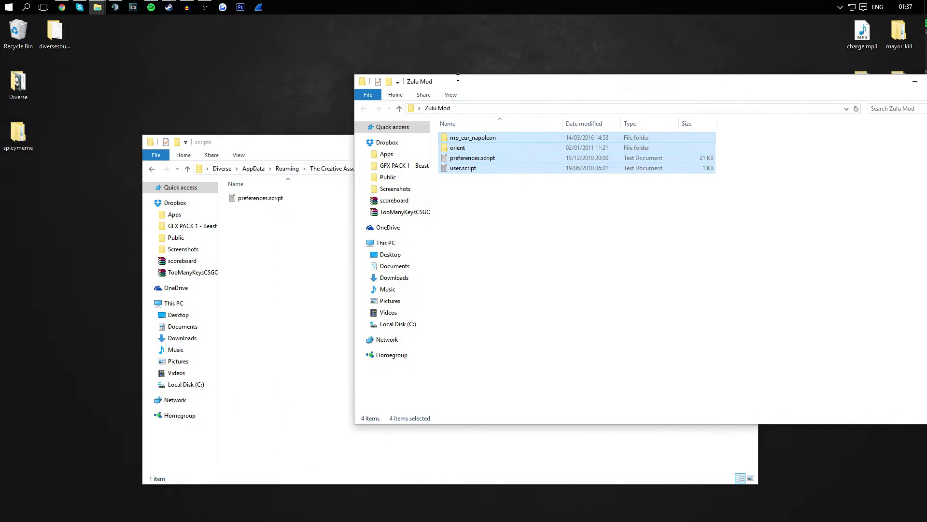
{"action": "left_click_drag", "start_coordinate": [476, 212], "coordinate": [271, 268]}
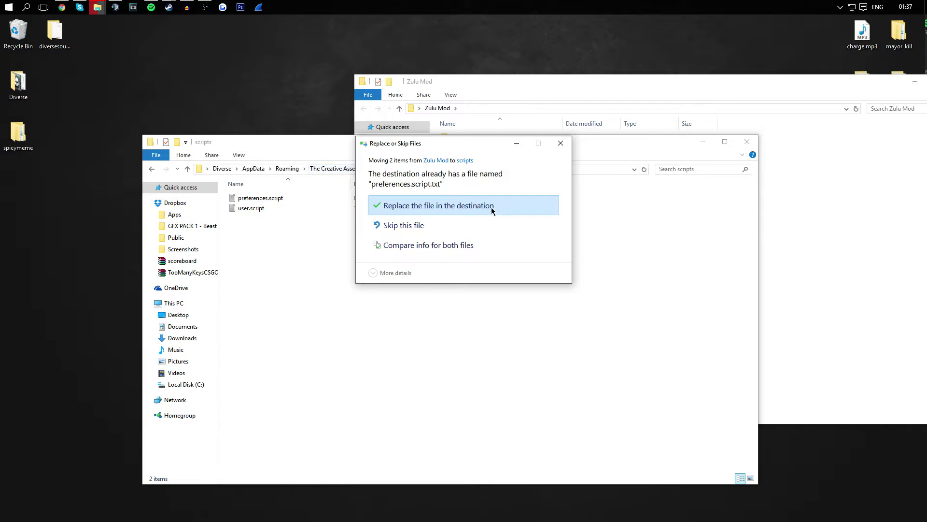
{"action": "left_click", "coordinate": [416, 206]}
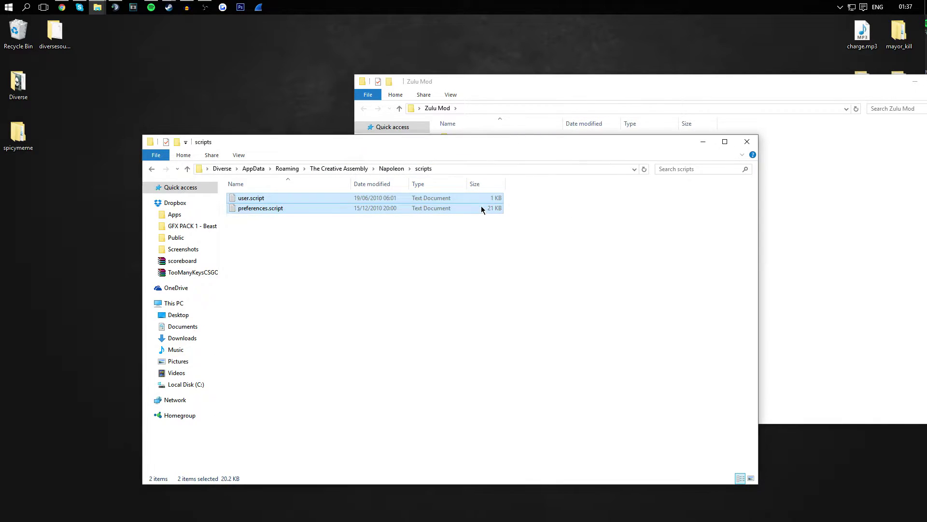
{"action": "left_click_drag", "start_coordinate": [515, 144], "coordinate": [415, 181]}
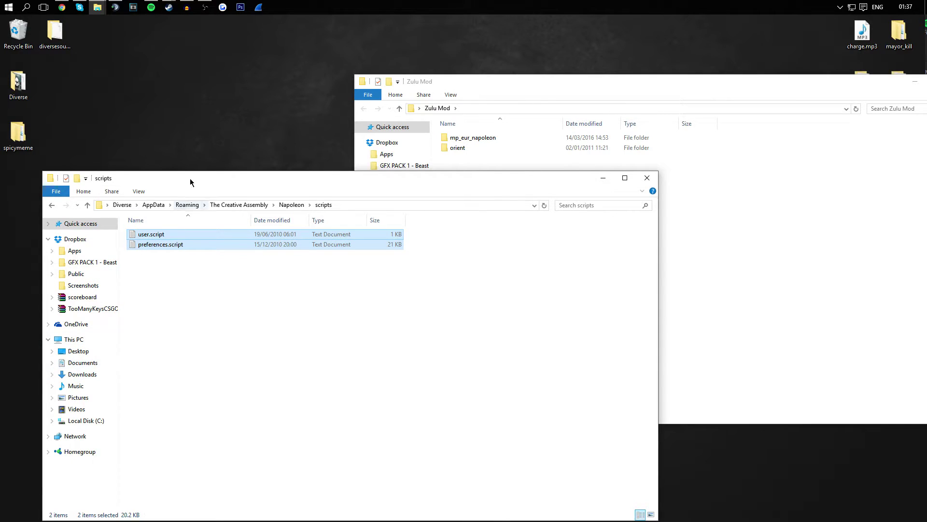
{"action": "left_click_drag", "start_coordinate": [190, 182], "coordinate": [203, 112]}
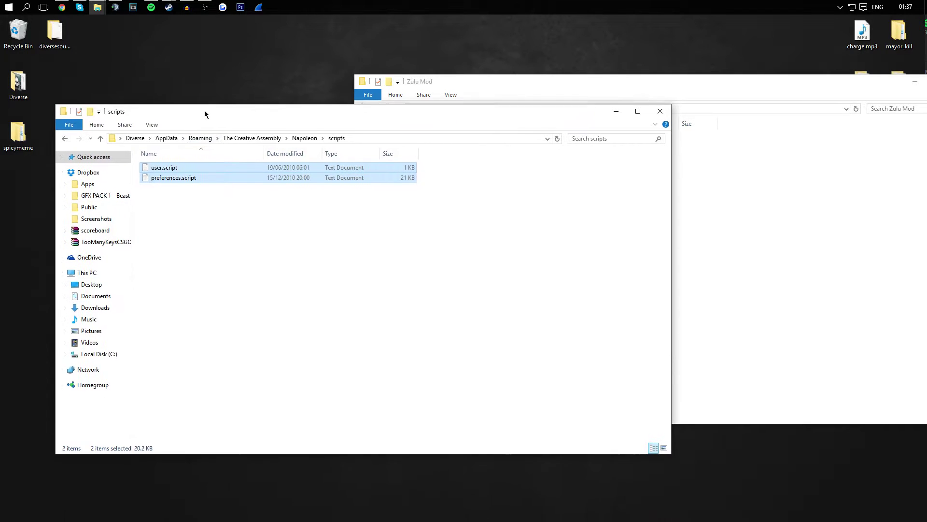
Step: Browse to C:\Program Files (x86)\Steam\steamapps\common
{"action": "left_click", "coordinate": [78, 274]}
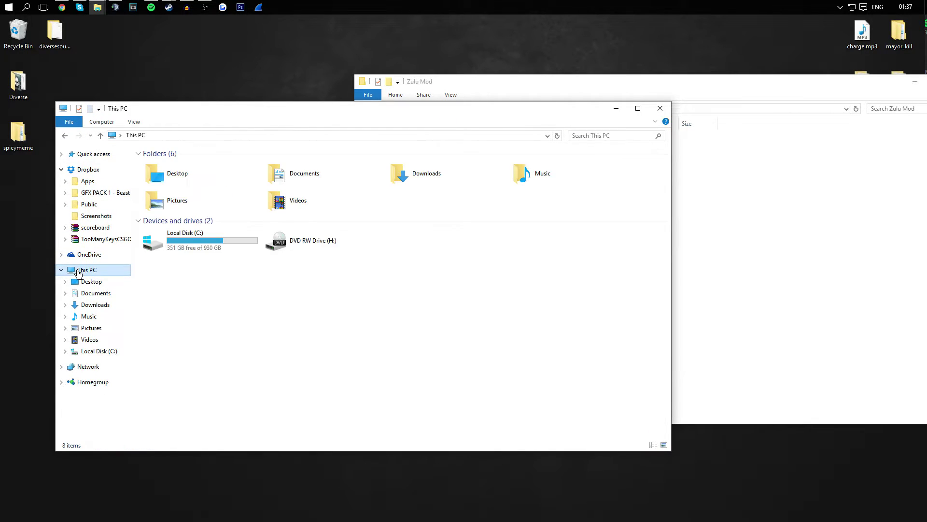
{"action": "double_click", "coordinate": [191, 241]}
{"action": "double_click", "coordinate": [190, 265]}
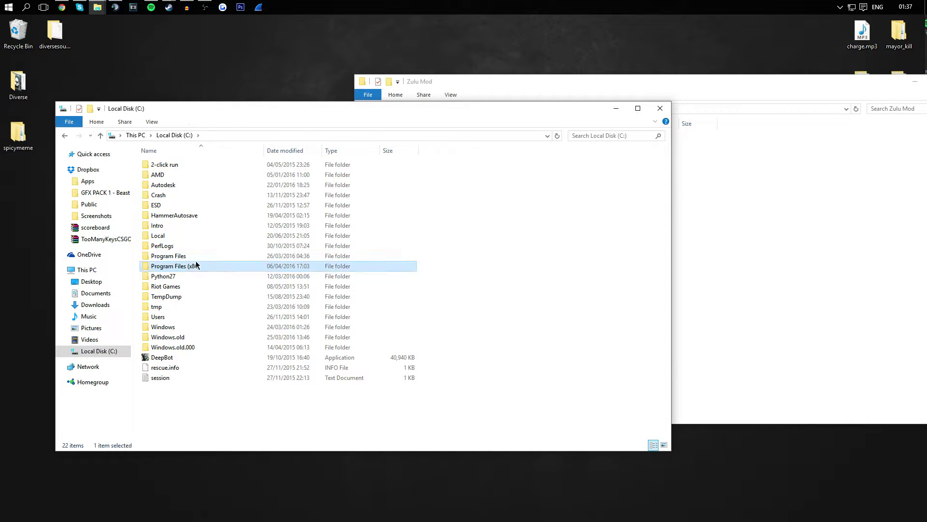
{"action": "scroll", "coordinate": [175, 284], "scroll_direction": "down", "scroll_amount": 8}
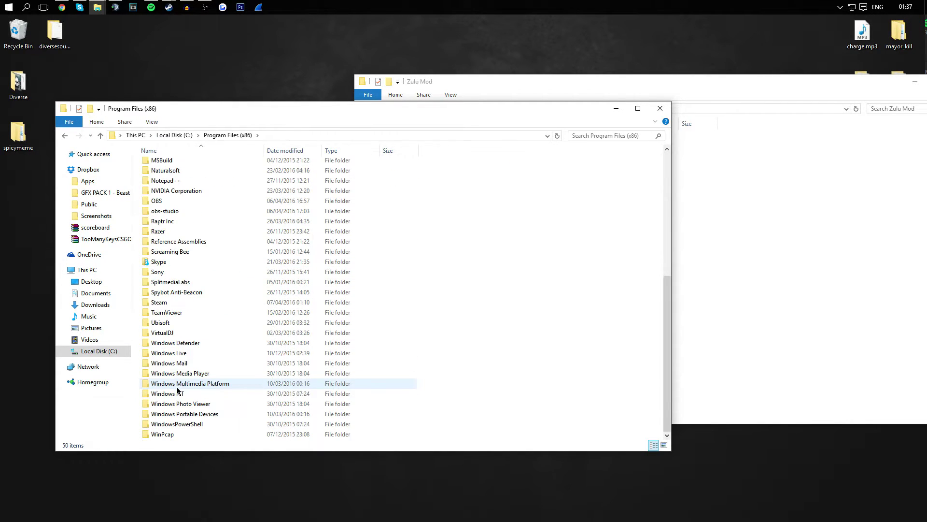
{"action": "double_click", "coordinate": [171, 307]}
{"action": "scroll", "coordinate": [171, 308], "scroll_direction": "down", "scroll_amount": 2}
{"action": "double_click", "coordinate": [166, 314]}
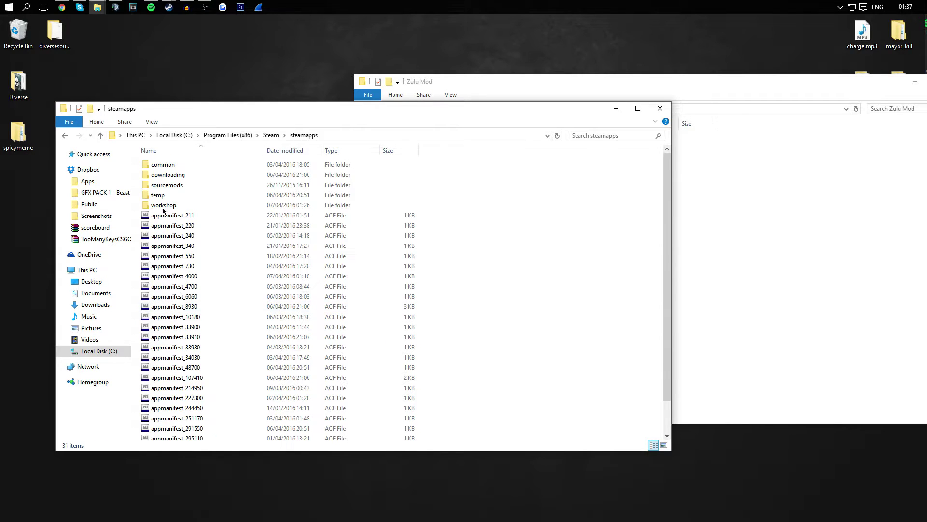
{"action": "double_click", "coordinate": [164, 165]}
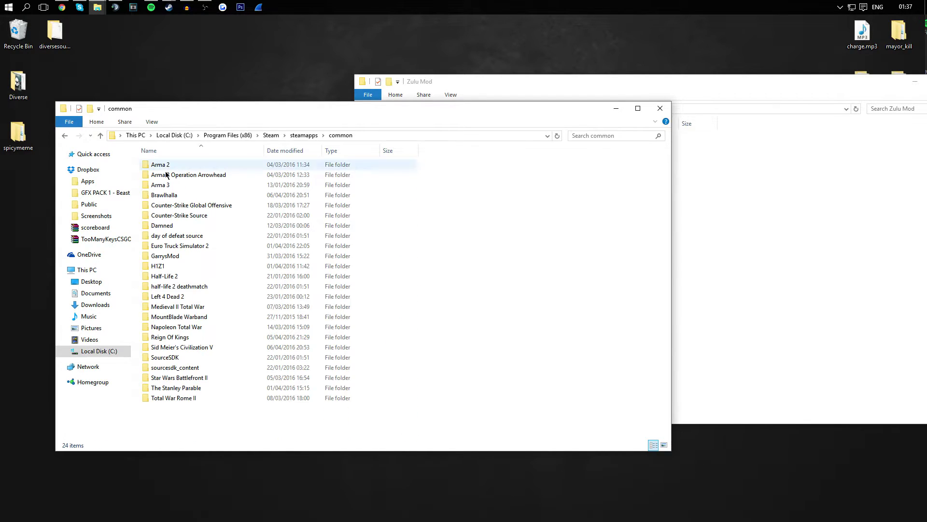
Step: Open Napoleon Total War\data\campaign_maps and move the orient folder into it
{"action": "left_click", "coordinate": [198, 327]}
{"action": "double_click", "coordinate": [199, 327]}
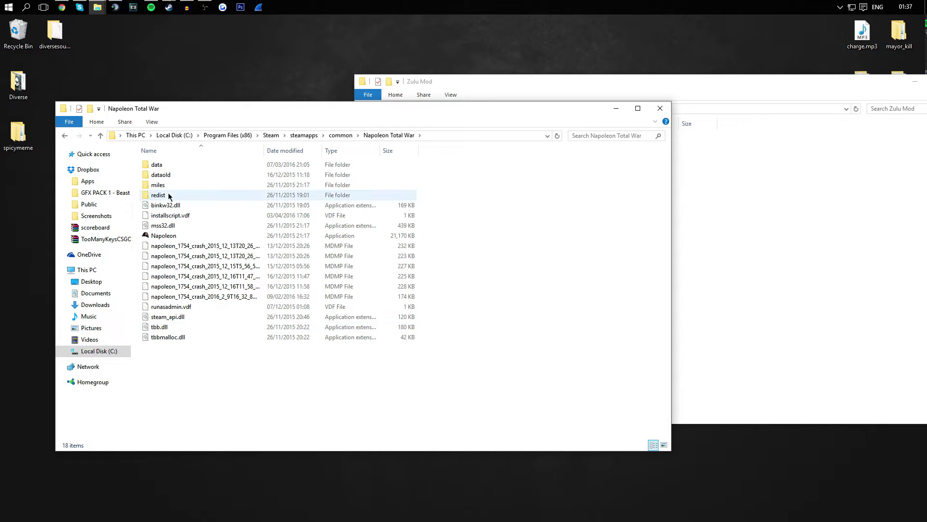
{"action": "left_click", "coordinate": [163, 167]}
{"action": "double_click", "coordinate": [163, 167]}
{"action": "double_click", "coordinate": [162, 166]}
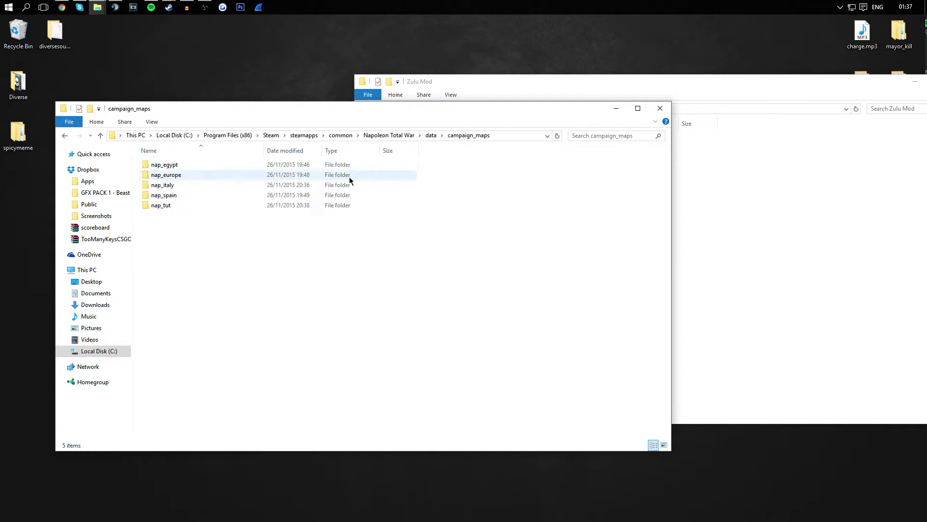
{"action": "left_click", "coordinate": [748, 220]}
{"action": "left_click_drag", "start_coordinate": [444, 151], "coordinate": [241, 225]}
Step: Move mp_eur_napoleon into the campaigns folder, replacing duplicates, and close the campaigns window
{"action": "left_click", "coordinate": [734, 226]}
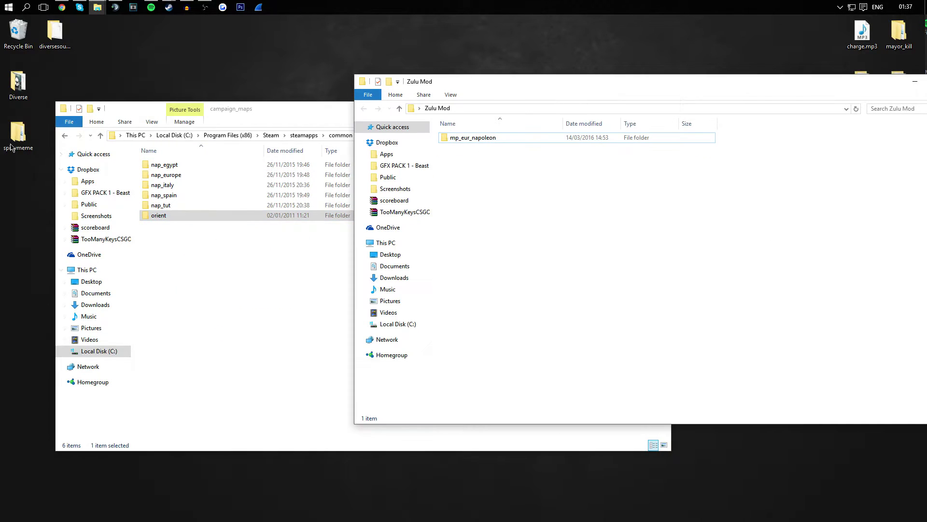
{"action": "left_click", "coordinate": [63, 136]}
{"action": "double_click", "coordinate": [167, 175]}
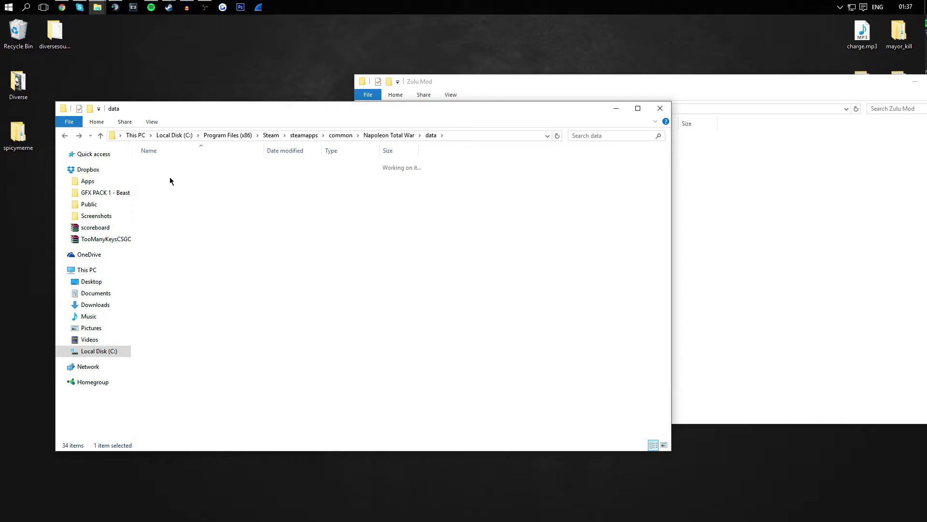
{"action": "left_click", "coordinate": [727, 224]}
{"action": "left_click_drag", "start_coordinate": [463, 139], "coordinate": [244, 347]}
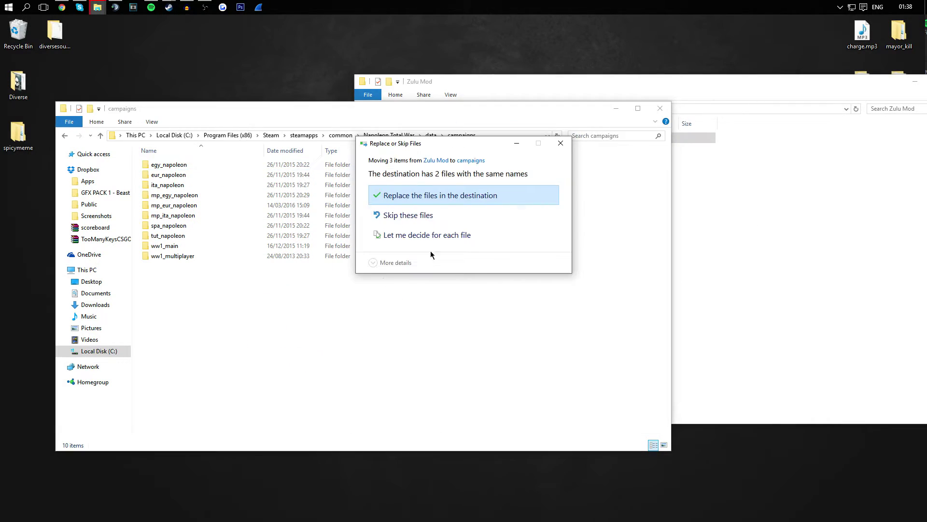
{"action": "left_click", "coordinate": [494, 196]}
{"action": "left_click", "coordinate": [659, 108]}
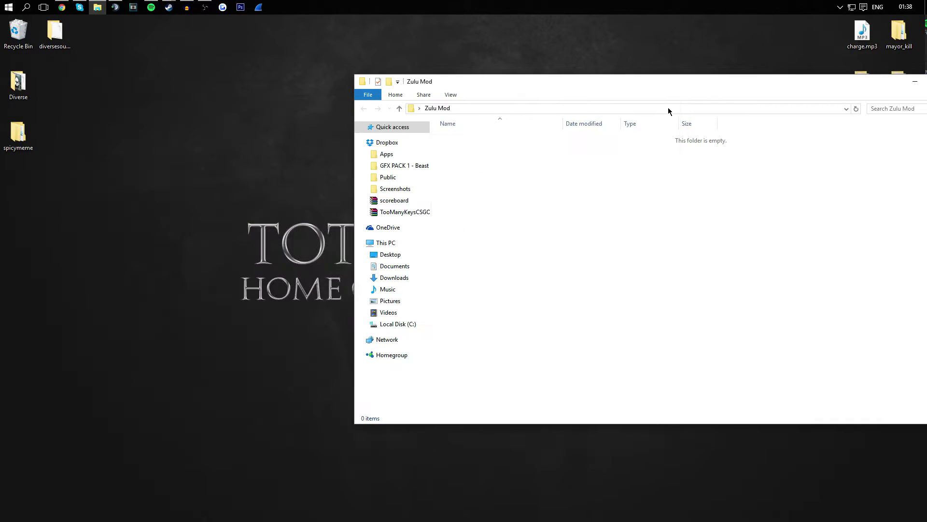
{"action": "left_click_drag", "start_coordinate": [700, 82], "coordinate": [279, 182]}
Step: Close the Zulu Mod window and reopen the folder to confirm it is empty
{"action": "left_click", "coordinate": [543, 178]}
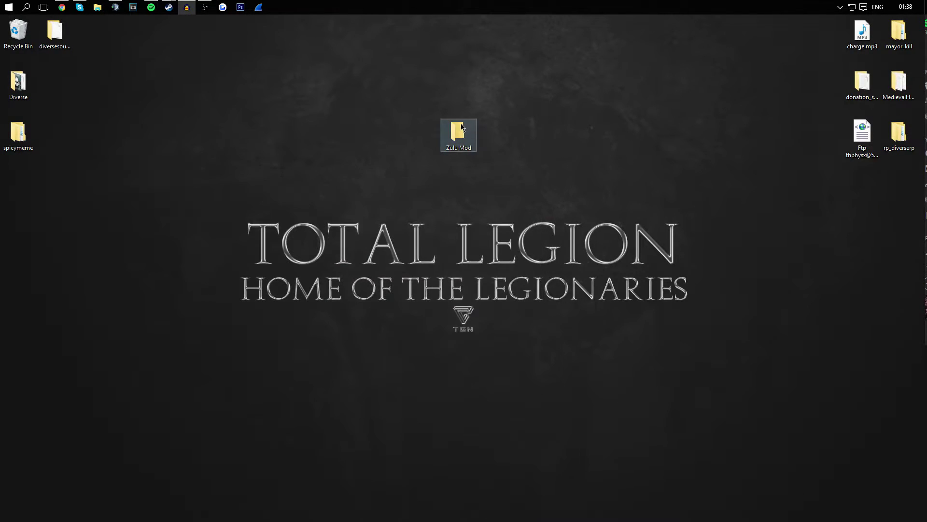
{"action": "mouse_move", "coordinate": [460, 143]}
{"action": "left_mouse_down"}
{"action": "mouse_move", "coordinate": [681, 106]}
{"action": "mouse_move", "coordinate": [457, 128]}
{"action": "mouse_move", "coordinate": [475, 145]}
{"action": "mouse_move", "coordinate": [498, 141]}
{"action": "mouse_move", "coordinate": [462, 132]}
{"action": "left_mouse_up"}
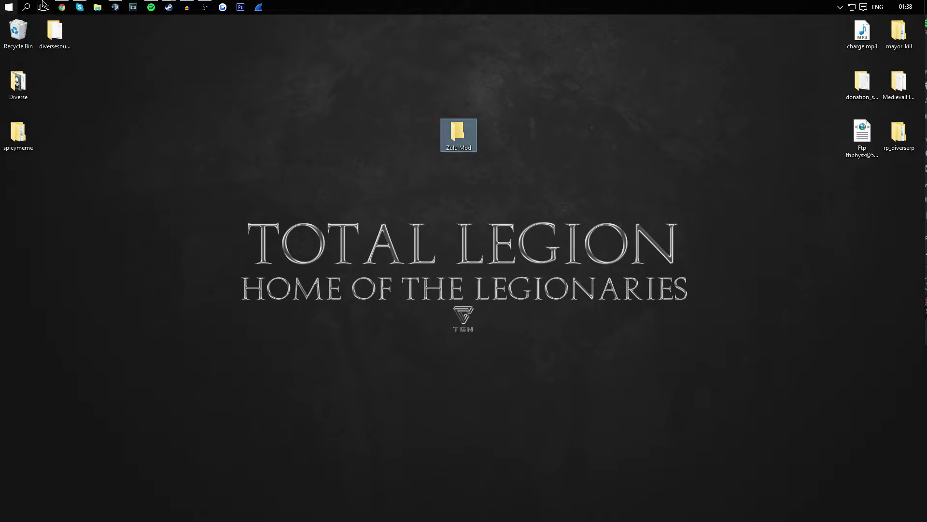
{"action": "left_click_drag", "start_coordinate": [555, 234], "coordinate": [368, 68]}
{"action": "left_click", "coordinate": [34, 238]}
{"action": "double_click", "coordinate": [459, 137]}
{"action": "left_click_drag", "start_coordinate": [504, 394], "coordinate": [299, 346]}
{"action": "left_click", "coordinate": [609, 175]}
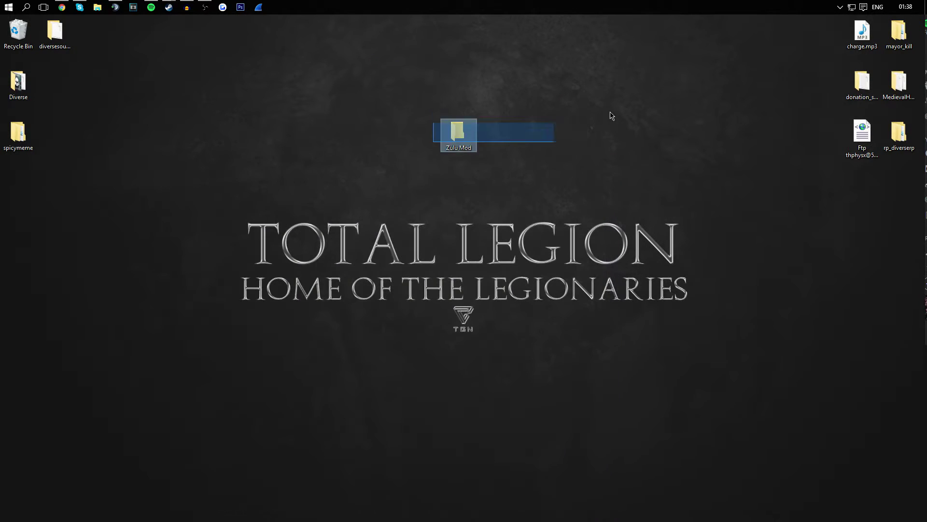
Step: Move the Zulu Mod folder icon to the desktop's top right and bring Steam's library forward
{"action": "left_click_drag", "start_coordinate": [459, 136], "coordinate": [809, 42]}
{"action": "mouse_move", "coordinate": [170, 5]}
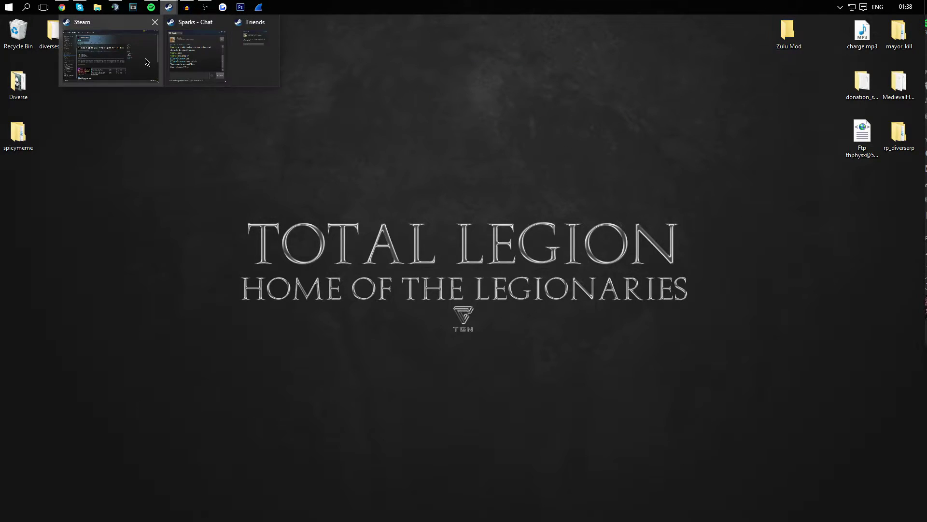
{"action": "left_click", "coordinate": [144, 59]}
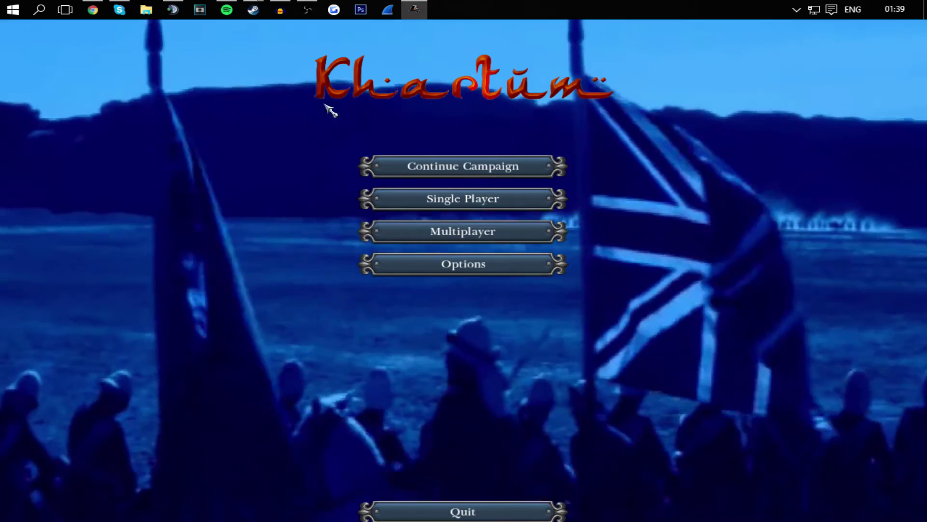
Step: Go to Single Player > Play Battle > Land and browse the maps, previewing Tugela River in Zululand
{"action": "key", "text": "Down"}
{"action": "key", "text": "Return"}
{"action": "key", "text": "Up"}
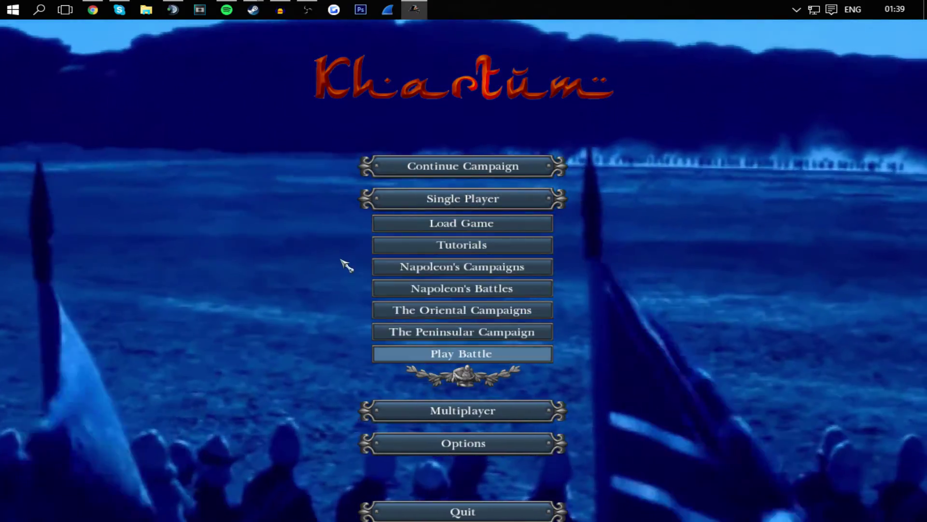
{"action": "key", "text": "Return"}
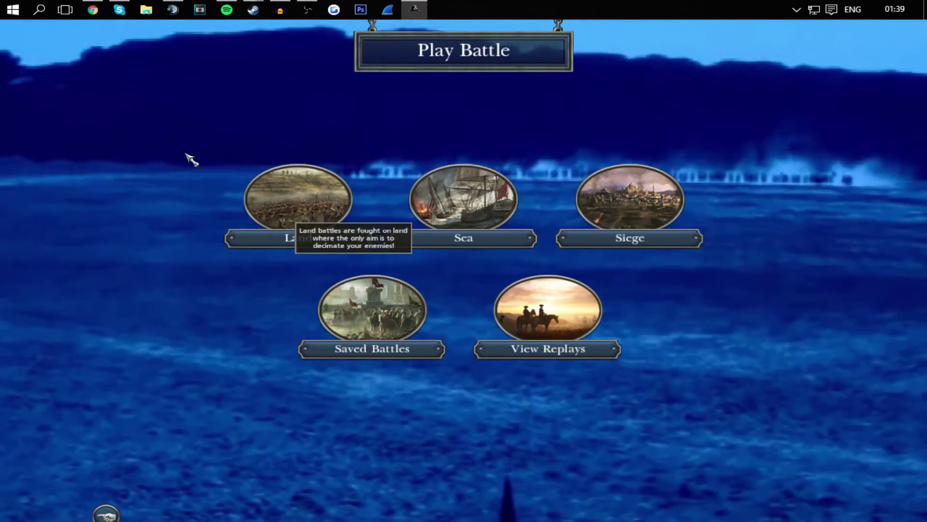
{"action": "key", "text": "Return"}
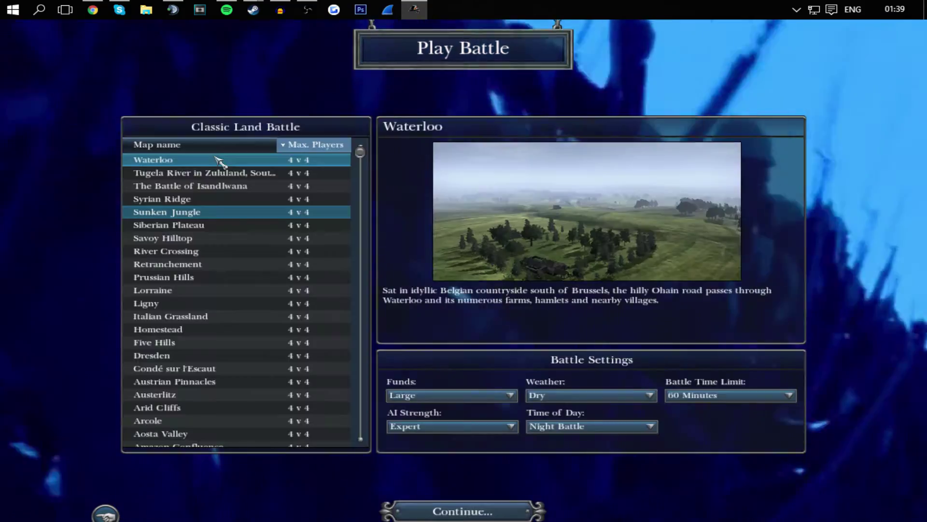
{"action": "key", "text": "Down"}
{"action": "key", "text": "Down"}
{"action": "key", "text": "Down"}
{"action": "key", "text": "Down"}
{"action": "key", "text": "Down"}
{"action": "key", "text": "Down"}
{"action": "key", "text": "Down"}
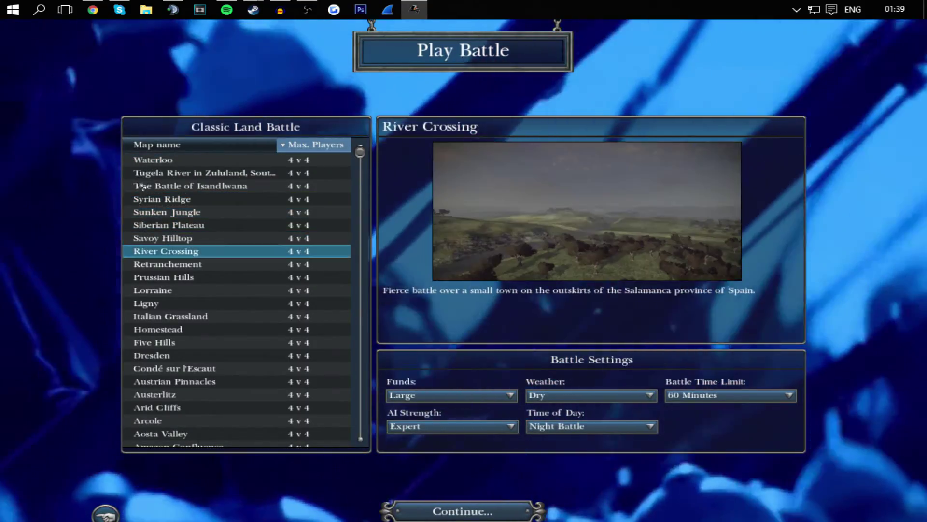
{"action": "left_click", "coordinate": [137, 173]}
{"action": "scroll", "coordinate": [120, 207], "scroll_direction": "down", "scroll_amount": 19}
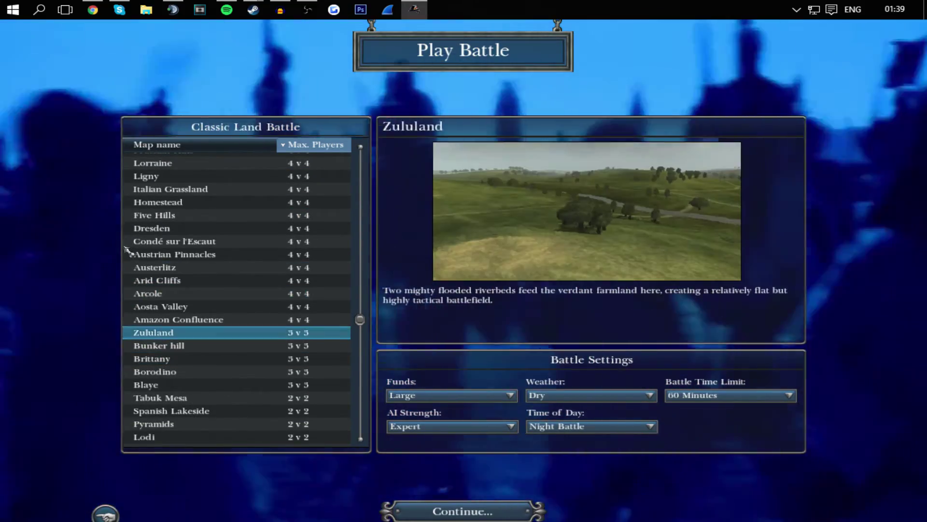
{"action": "scroll", "coordinate": [128, 217], "scroll_direction": "up", "scroll_amount": 10}
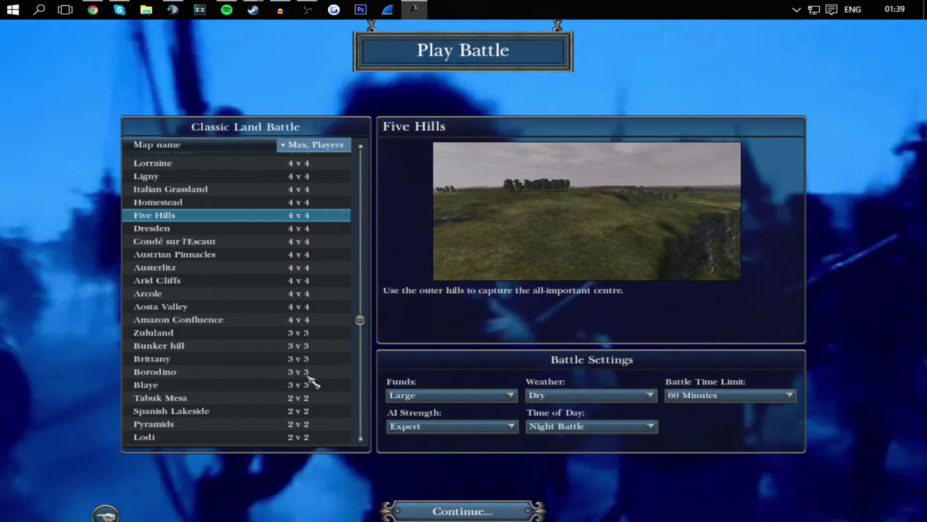
Step: Continue to Army Setup and browse the Alliance 1 and Alliance 2 nation lists for mod factions
{"action": "key", "text": "Return"}
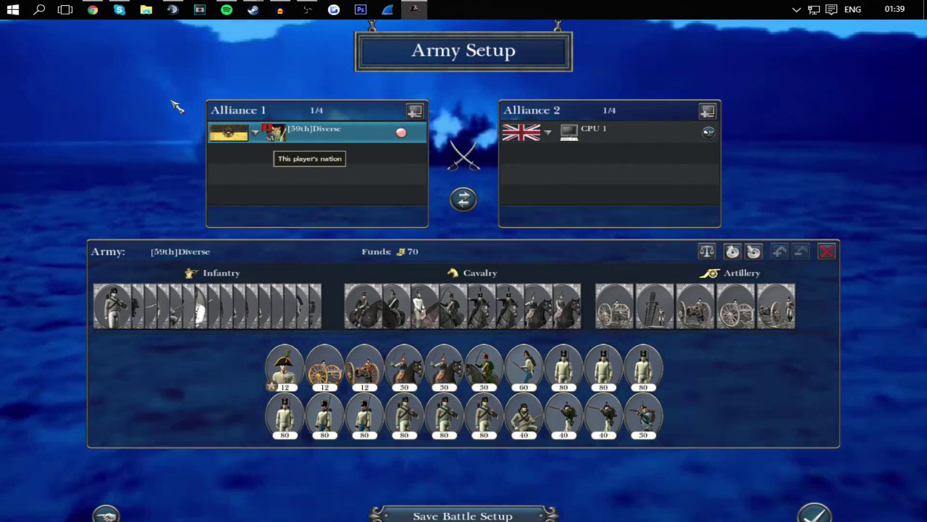
{"action": "left_click", "coordinate": [177, 107]}
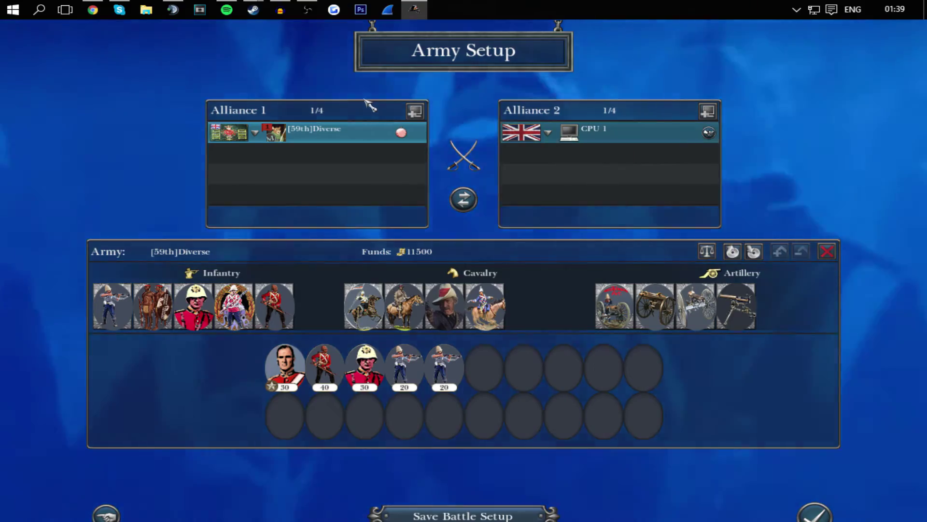
{"action": "left_click", "coordinate": [389, 126]}
{"action": "left_click", "coordinate": [547, 132]}
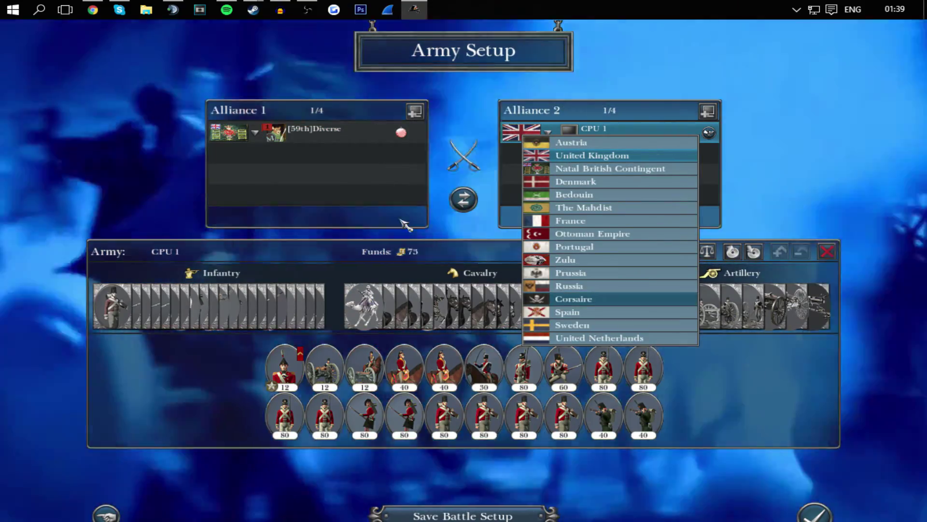
{"action": "left_click", "coordinate": [527, 145]}
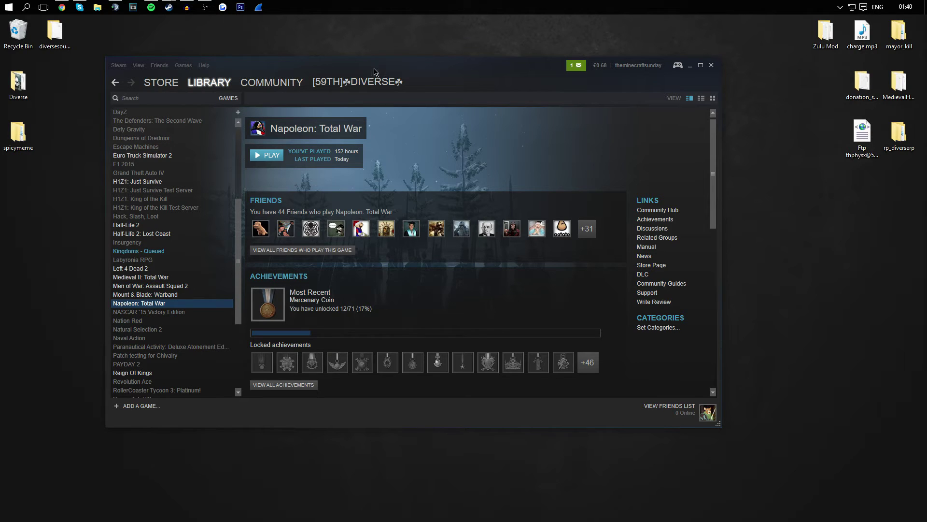
Step: Run Verify Integrity of Game Cache from Napoleon: Total War's Properties > Local Files
{"action": "right_click", "coordinate": [153, 309]}
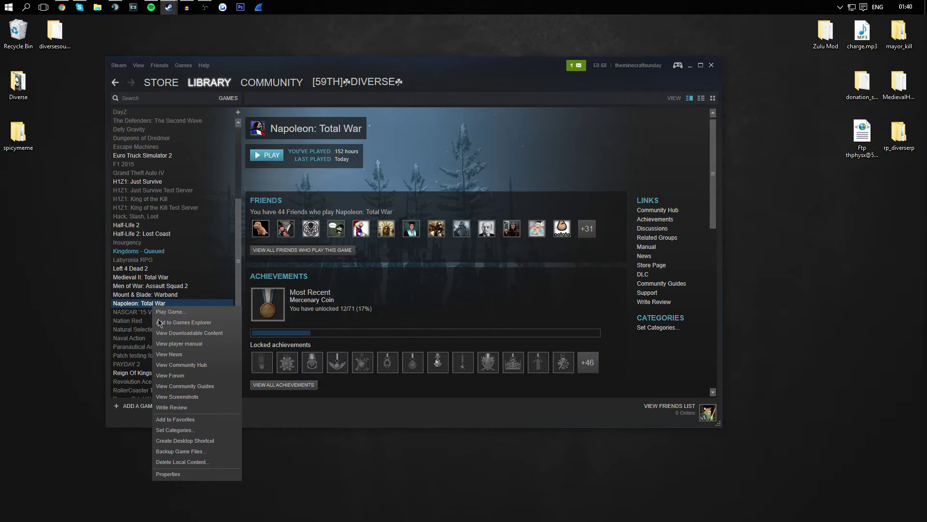
{"action": "left_click", "coordinate": [169, 475]}
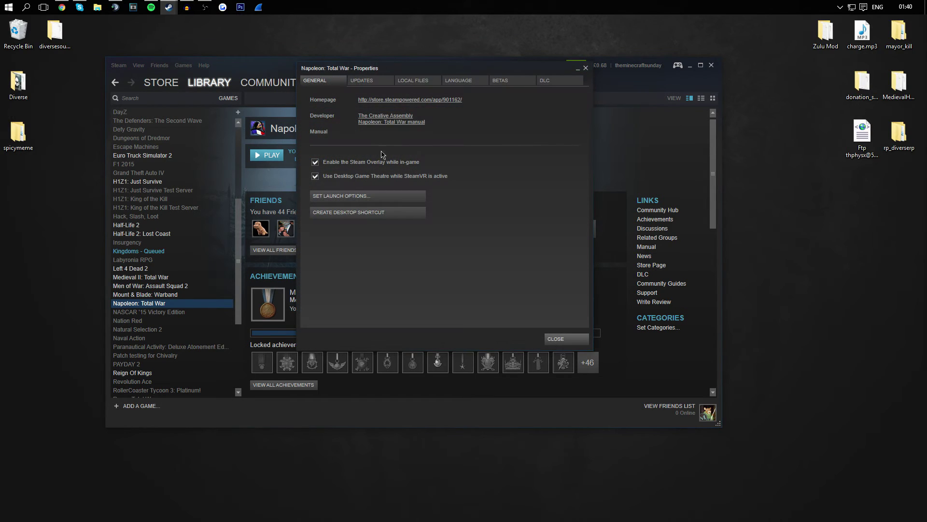
{"action": "left_click", "coordinate": [424, 83]}
{"action": "left_click", "coordinate": [373, 166]}
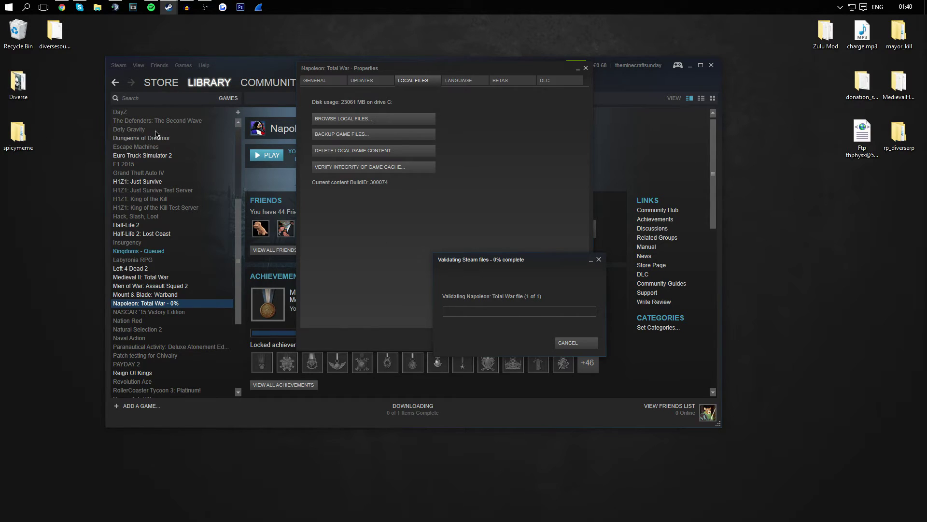
Step: Select the Zulu Mod desktop folder and drag the Properties window to the screen bottom
{"action": "left_click", "coordinate": [825, 33]}
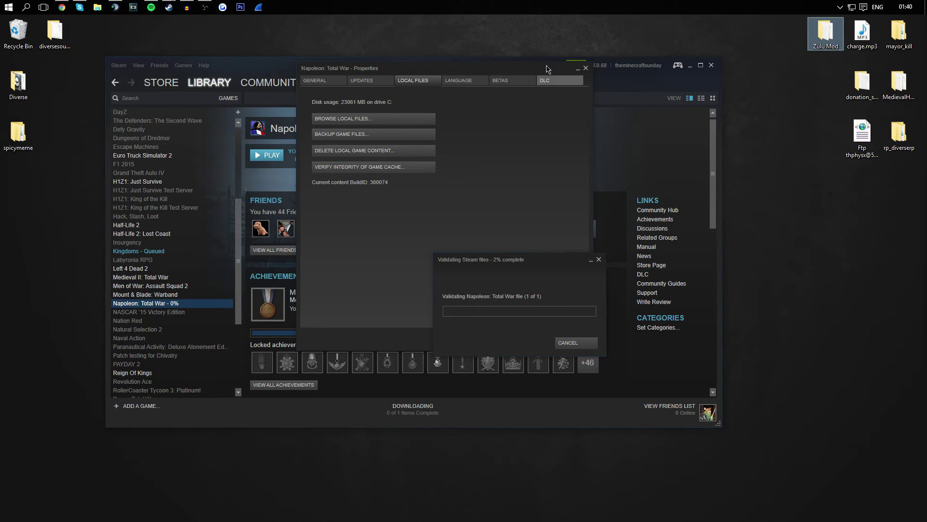
{"action": "left_click_drag", "start_coordinate": [530, 74], "coordinate": [500, 473]}
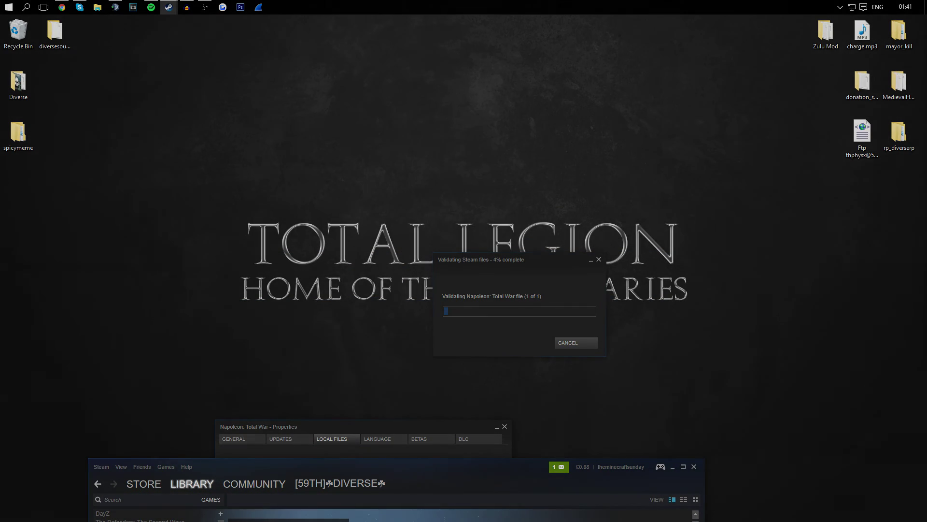